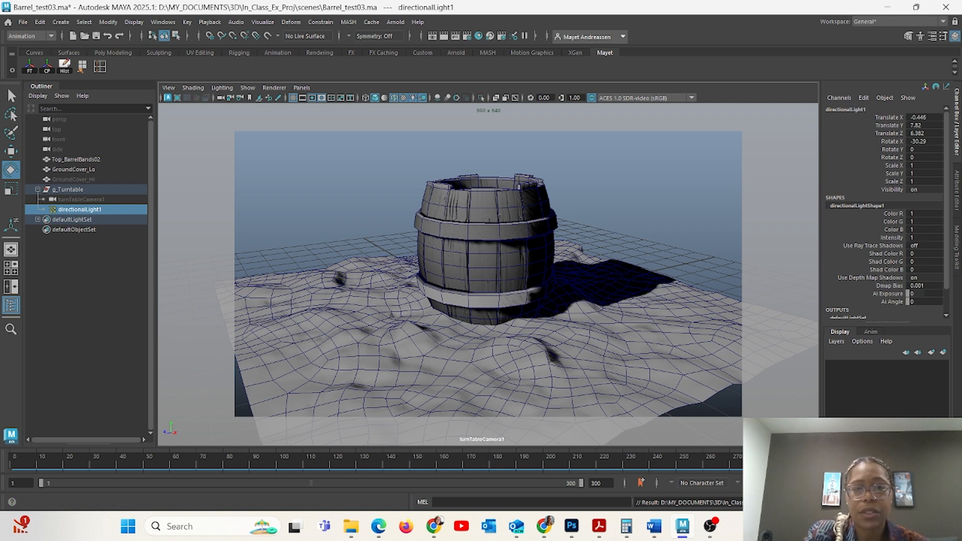
# Play back the barrel turntable animation, stop it, and return to frame 1.
pyautogui.hotkey('alt', 'v')
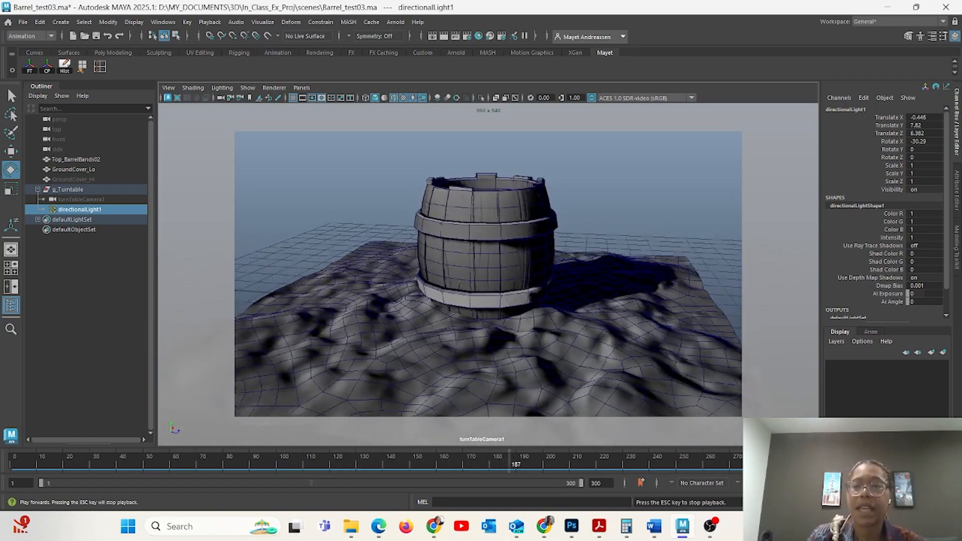
pyautogui.press('Escape')
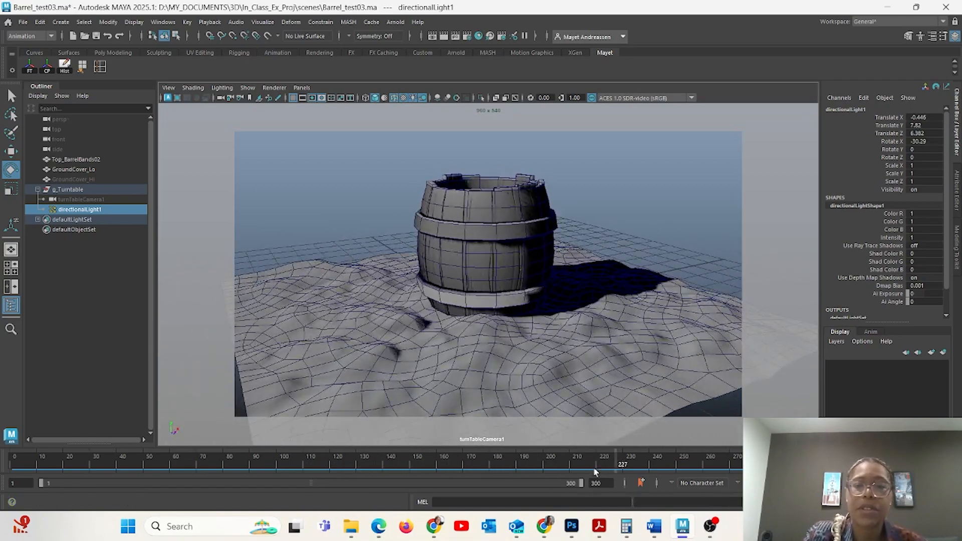
pyautogui.moveTo(617, 461); pyautogui.dragTo(15, 461)
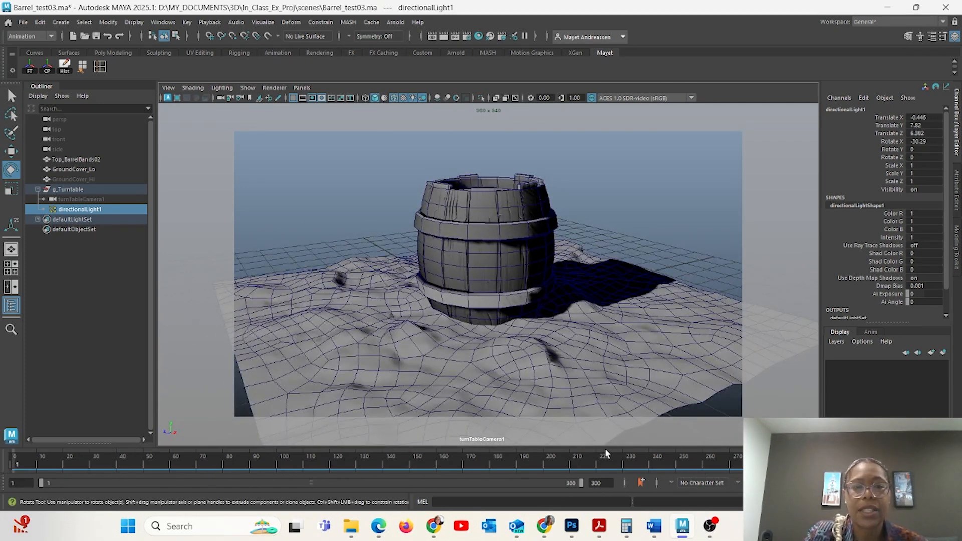
# Open the Playblast options, reset the settings to their defaults, and enlarge the options window.
pyautogui.rightClick(470, 461)
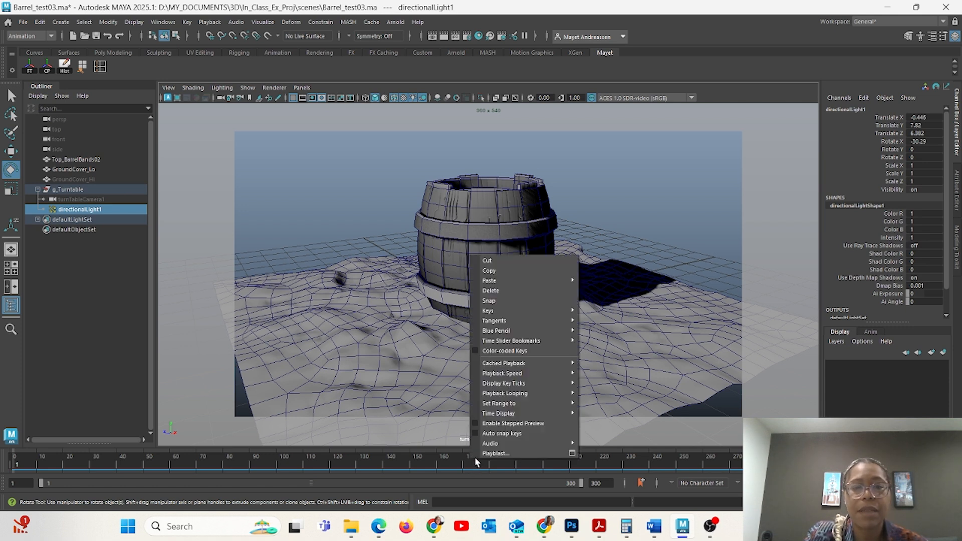
pyautogui.click(572, 453)
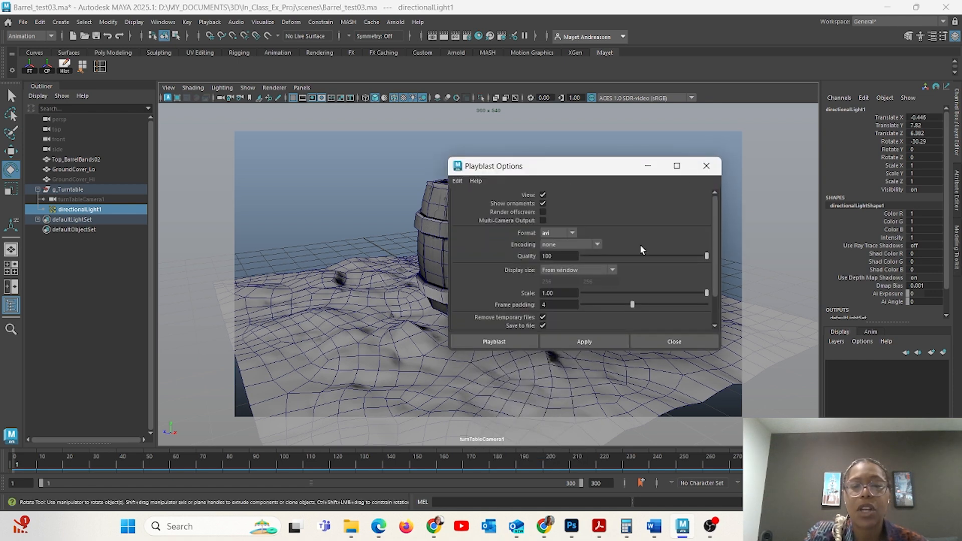
pyautogui.click(458, 181)
pyautogui.click(469, 200)
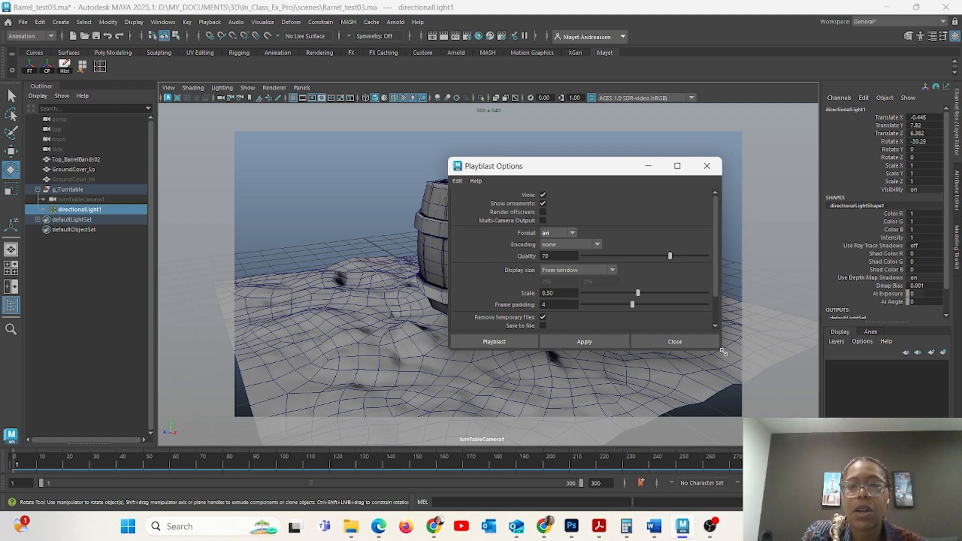
pyautogui.moveTo(719, 351); pyautogui.dragTo(810, 399)
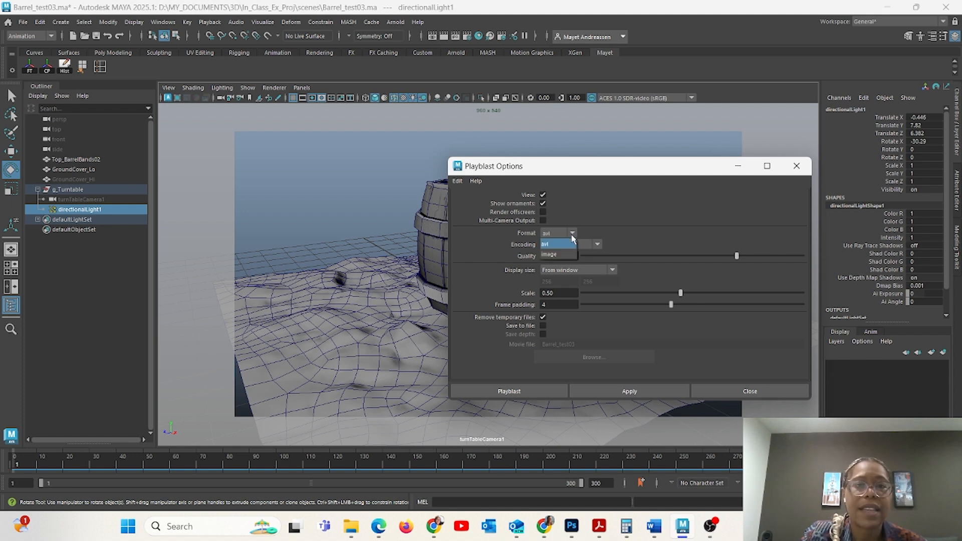
# Use avi as the playblast format with encoding set to none.
pyautogui.click(525, 234)
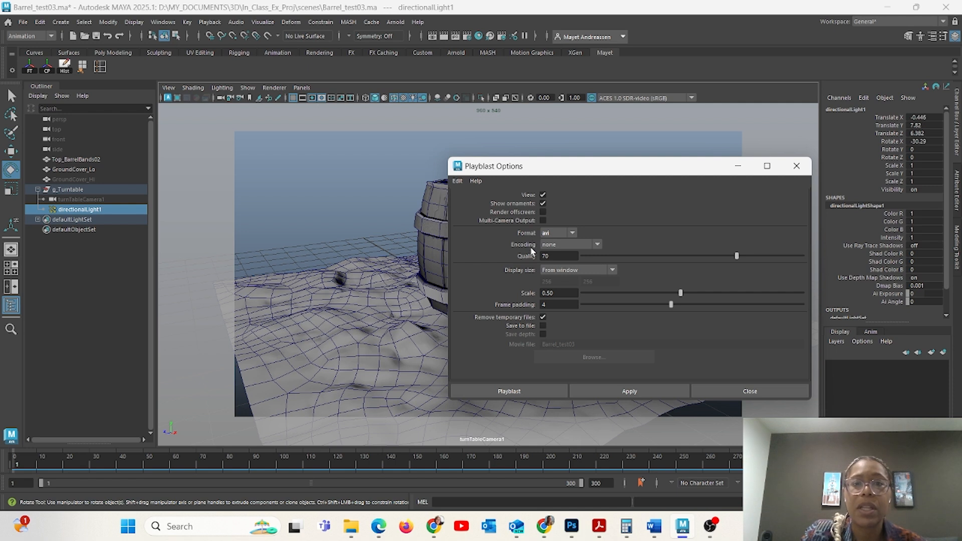
pyautogui.click(561, 244)
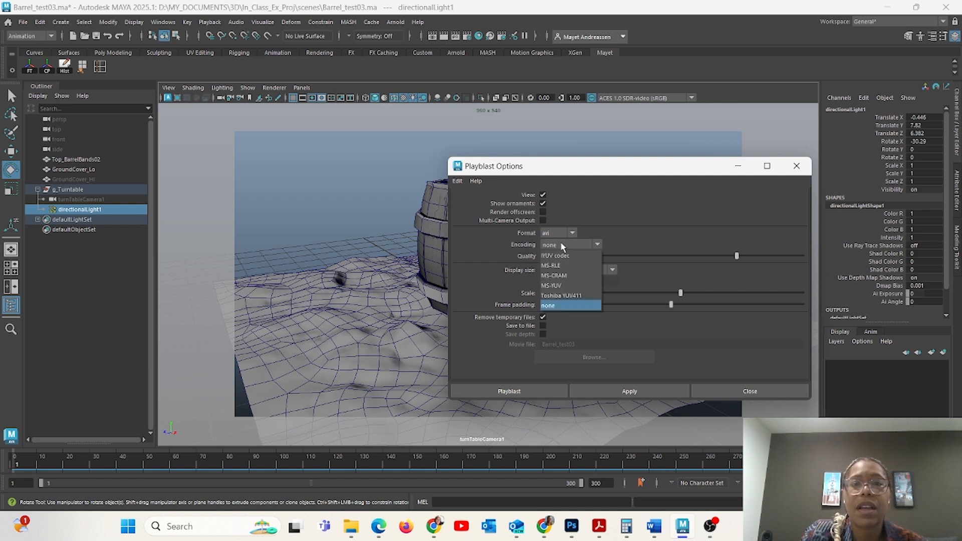
pyautogui.click(565, 305)
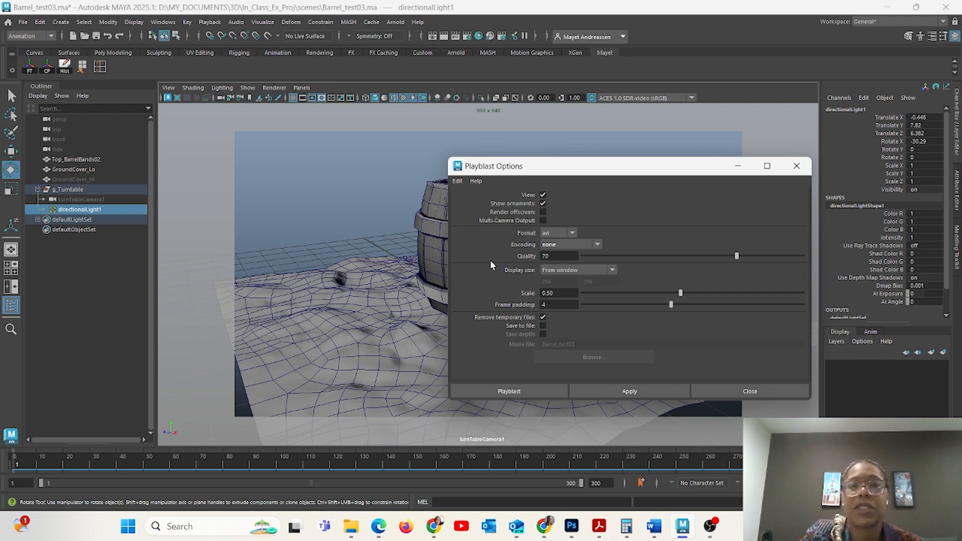
# Set the playblast quality to 100 and the scale to 1.00.
pyautogui.doubleClick(543, 256)
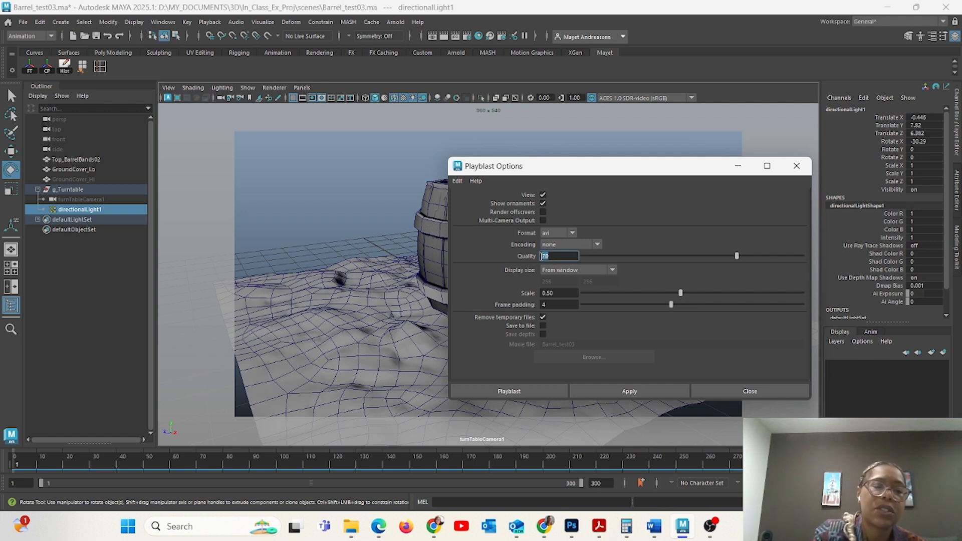
pyautogui.write('100')
pyautogui.press('Return')
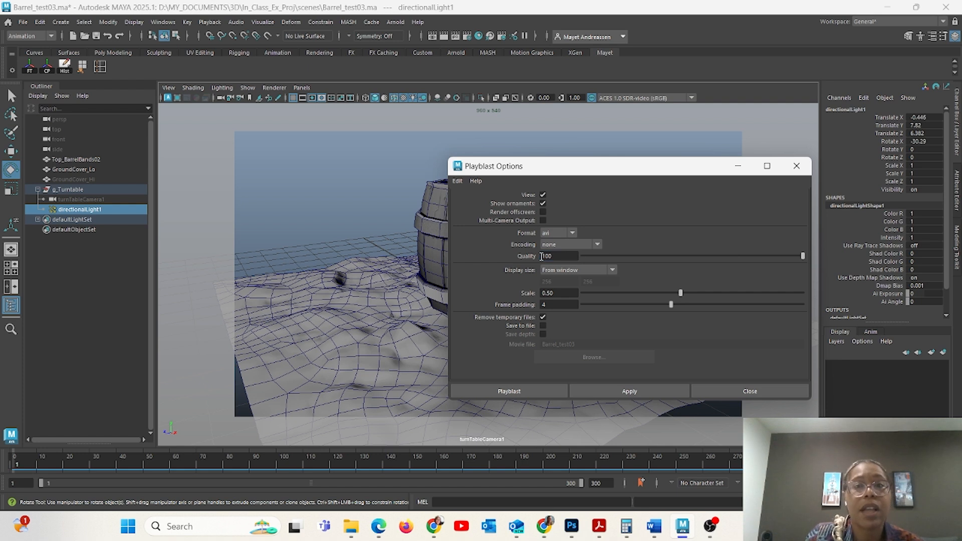
pyautogui.moveTo(562, 294); pyautogui.dragTo(526, 299)
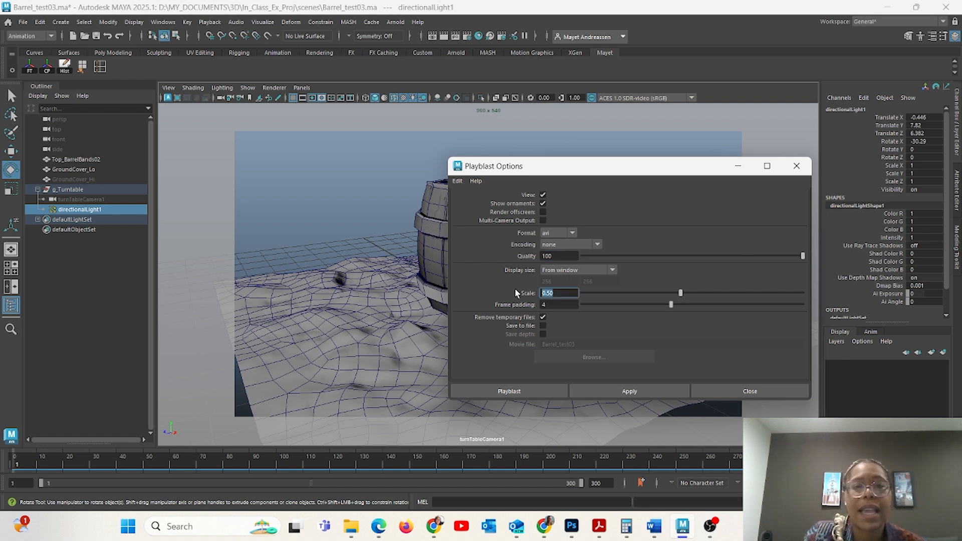
pyautogui.write('1')
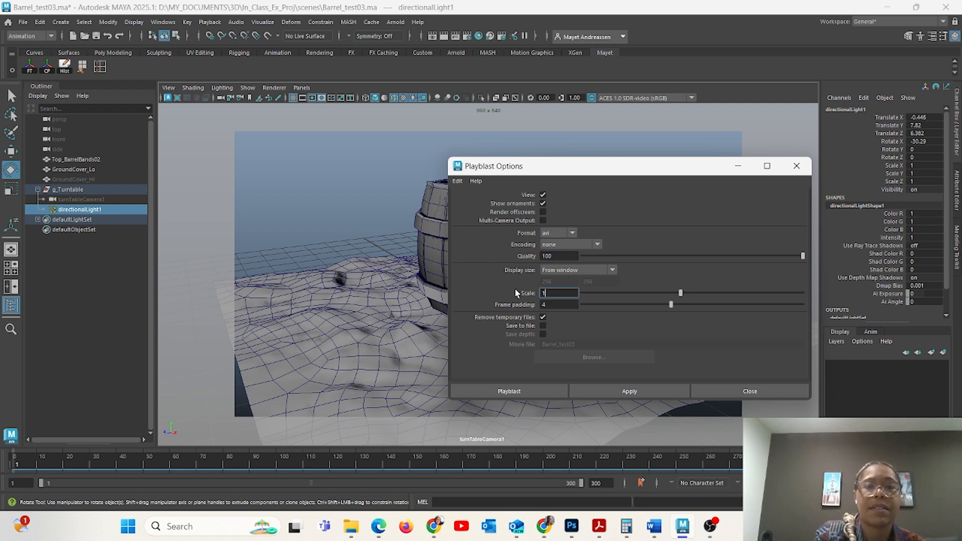
pyautogui.press('Return')
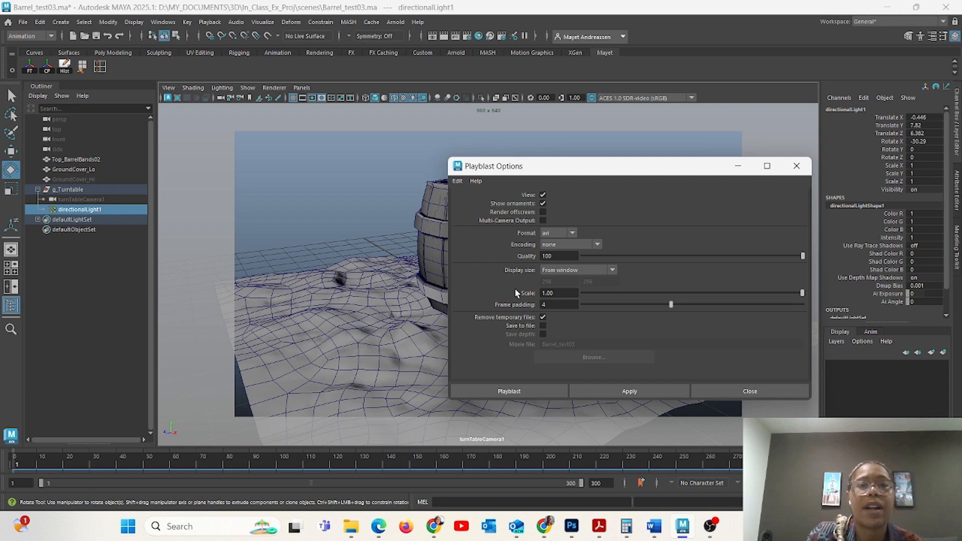
pyautogui.moveTo(552, 169); pyautogui.dragTo(79, 320)
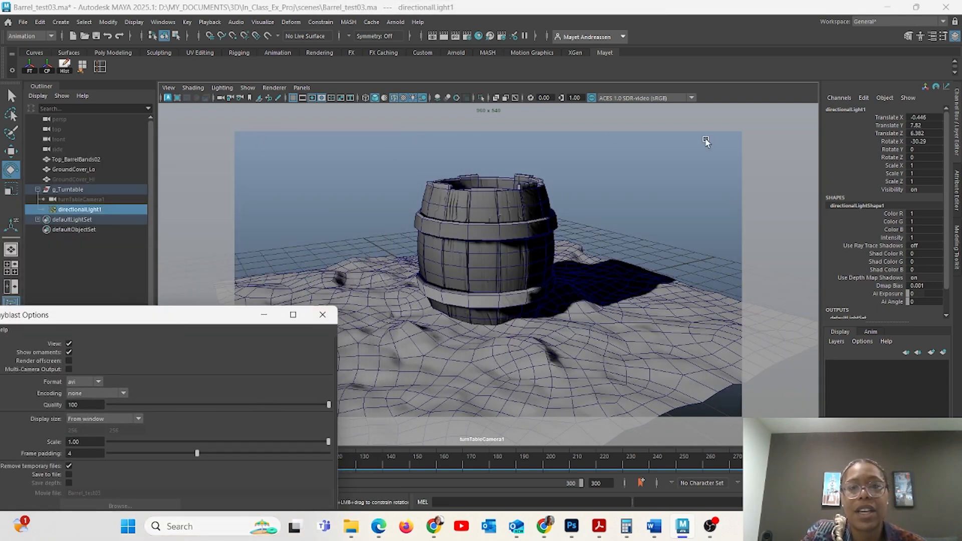
pyautogui.moveTo(107, 318); pyautogui.dragTo(486, 170)
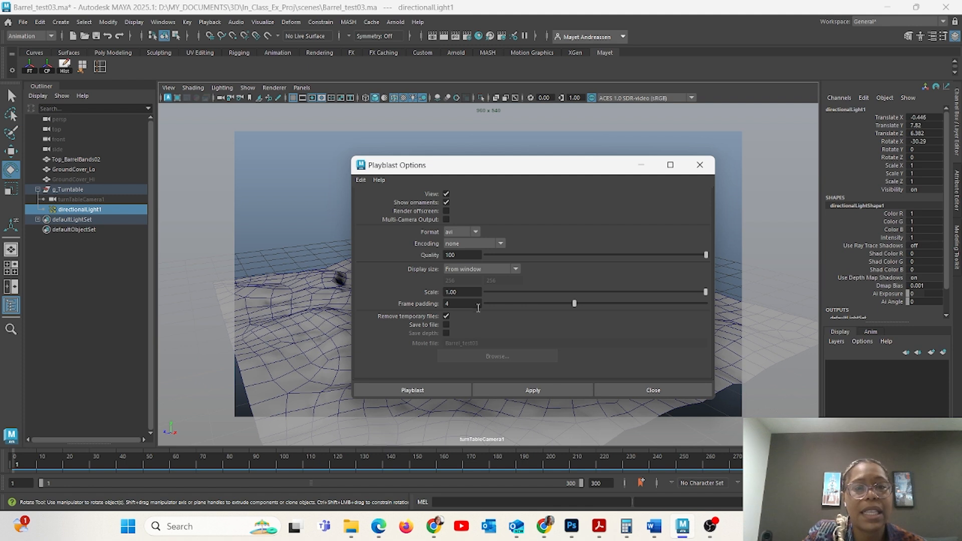
# Generate the playblast saved to file as Barrel_Test_Movie02 in the project's movies folder, and close the movie player.
pyautogui.click(446, 324)
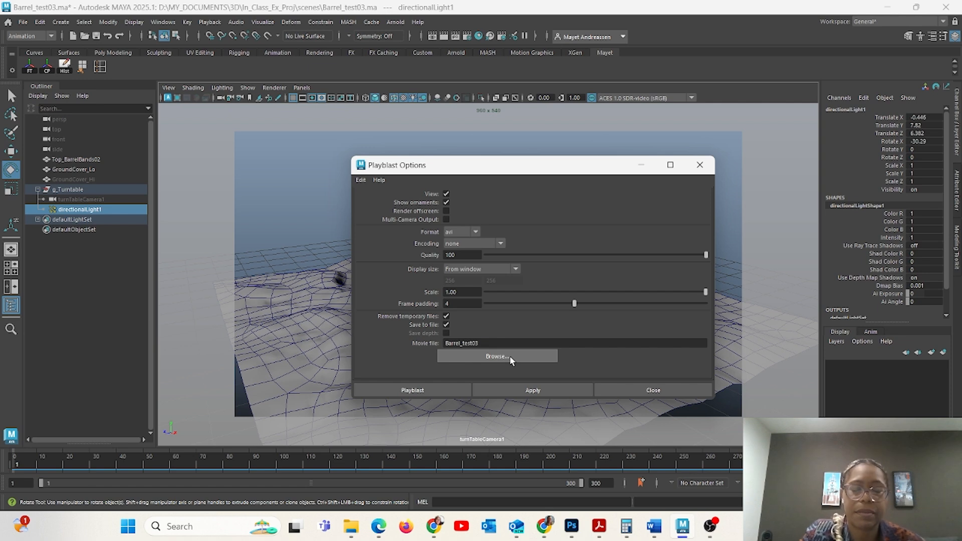
pyautogui.click(486, 356)
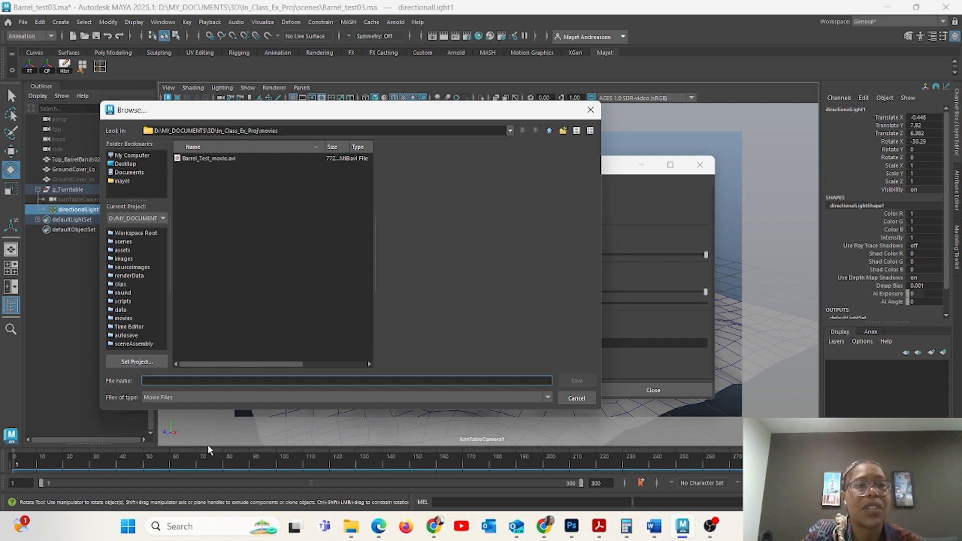
pyautogui.write('Barrel_Test')
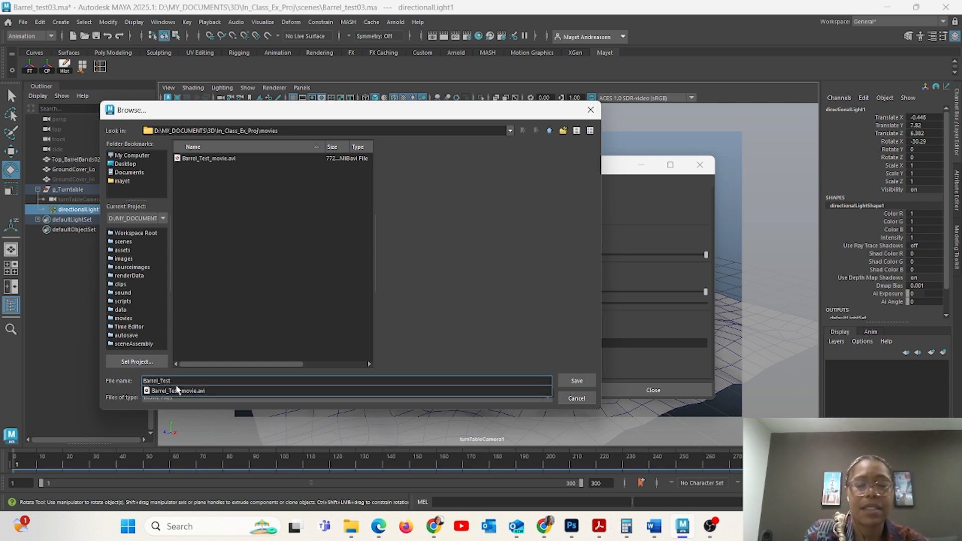
pyautogui.write('_Movie02')
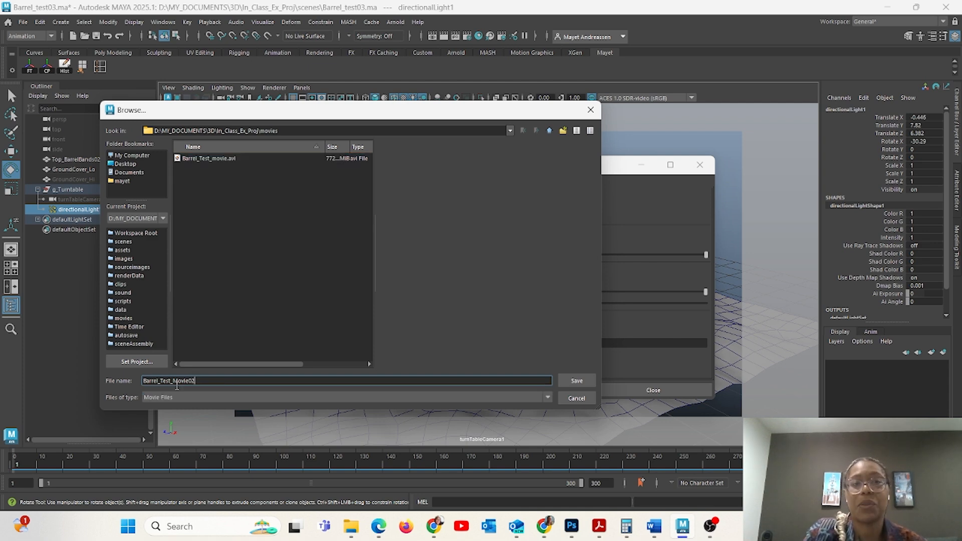
pyautogui.click(576, 381)
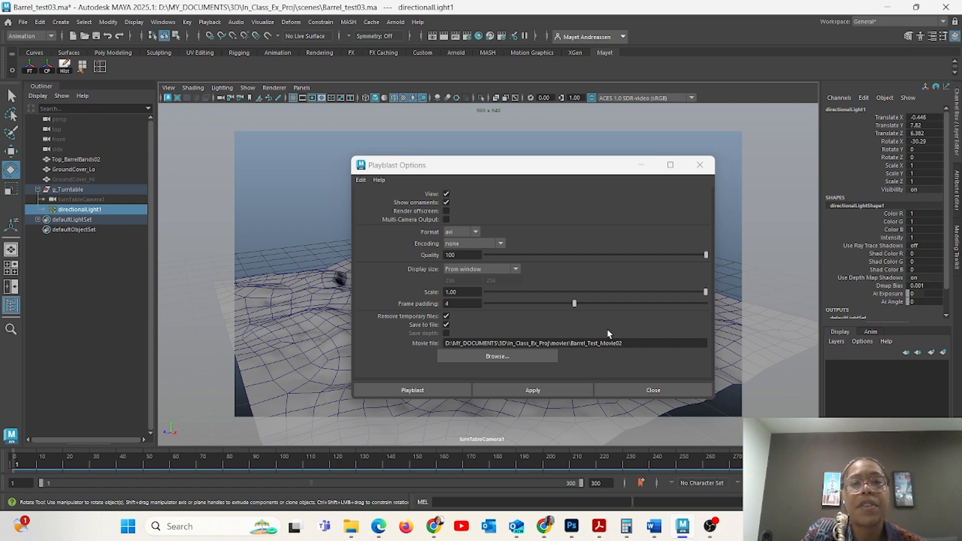
pyautogui.click(427, 392)
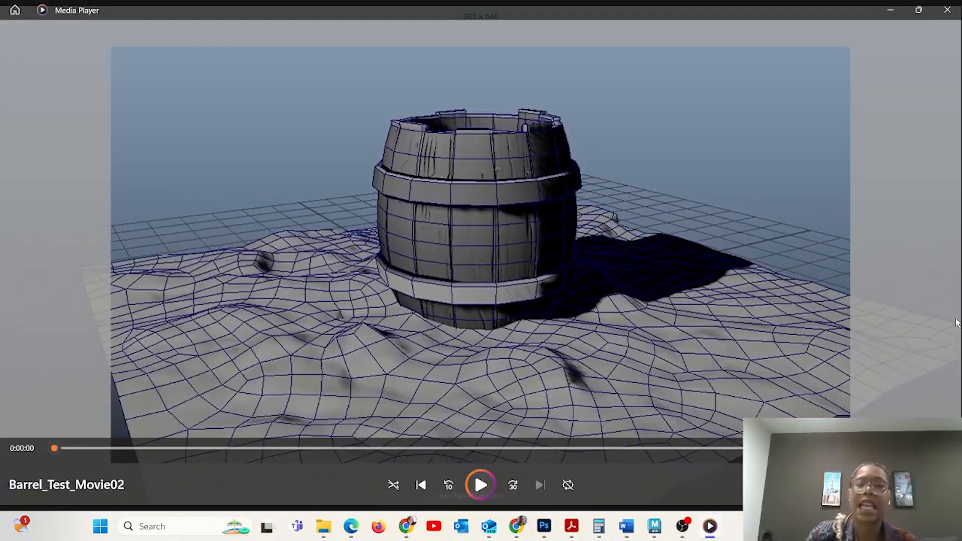
pyautogui.click(946, 9)
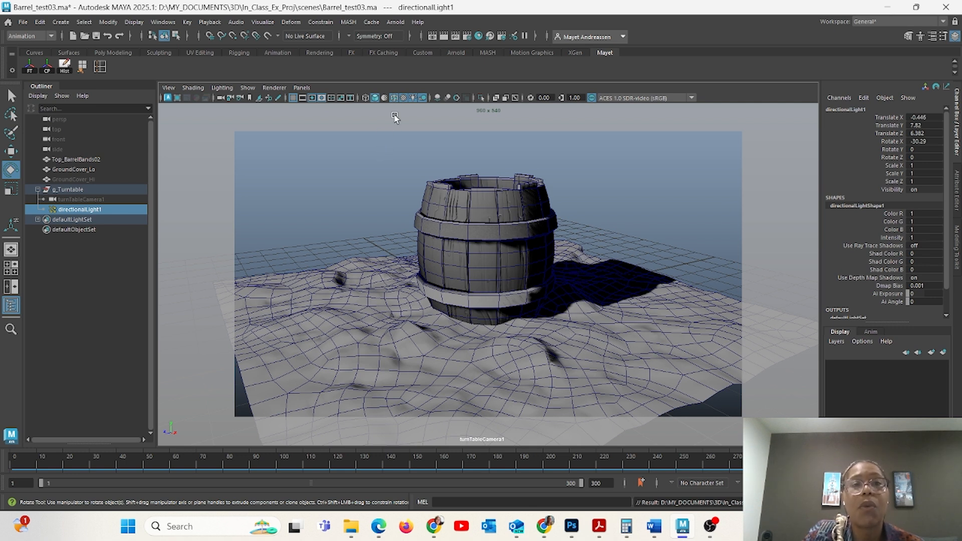
# Turn off wireframe on shaded and hide the grid in the turntable camera view.
pyautogui.click(397, 97)
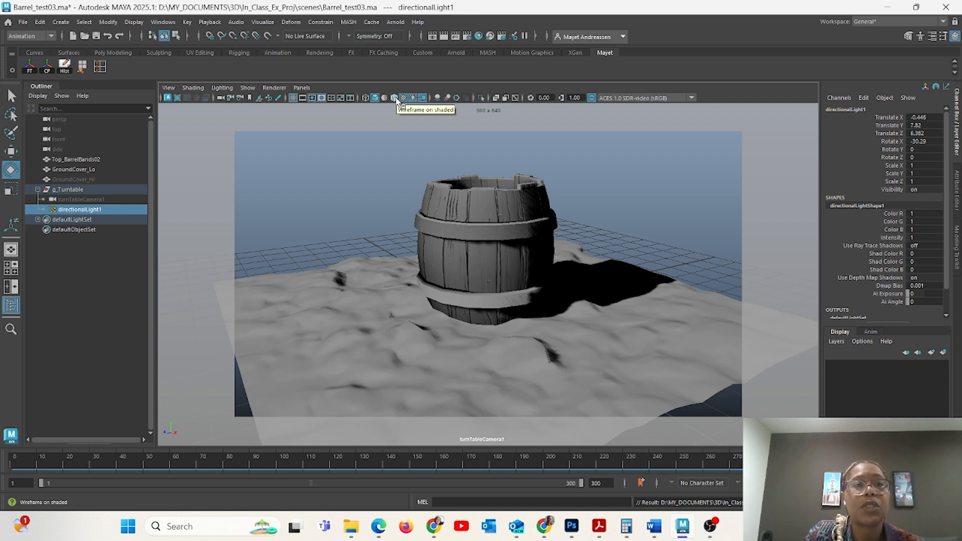
pyautogui.click(193, 88)
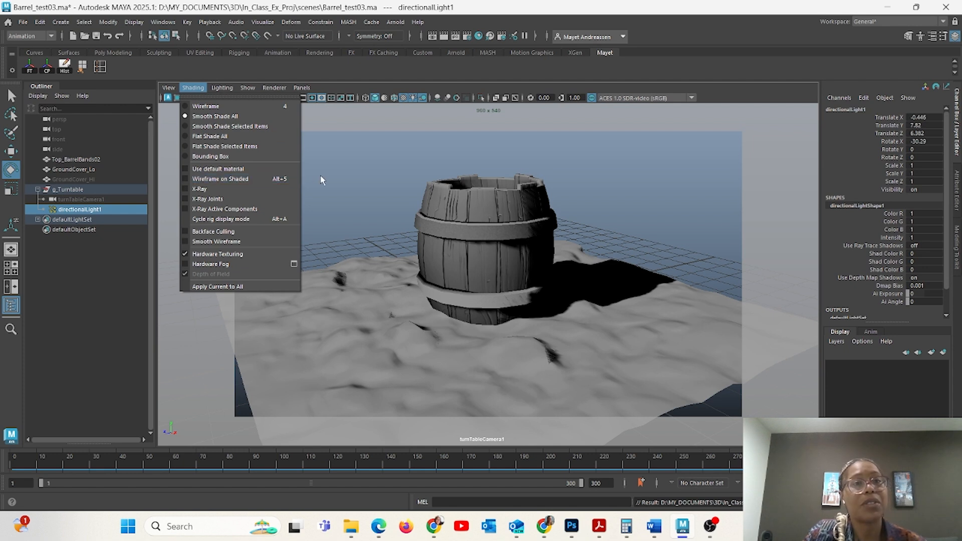
pyautogui.click(755, 93)
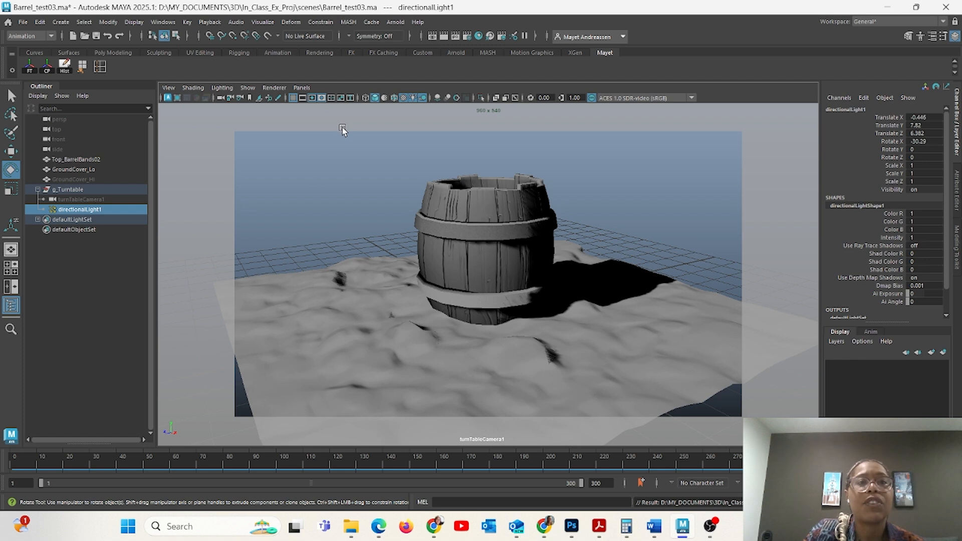
pyautogui.click(293, 100)
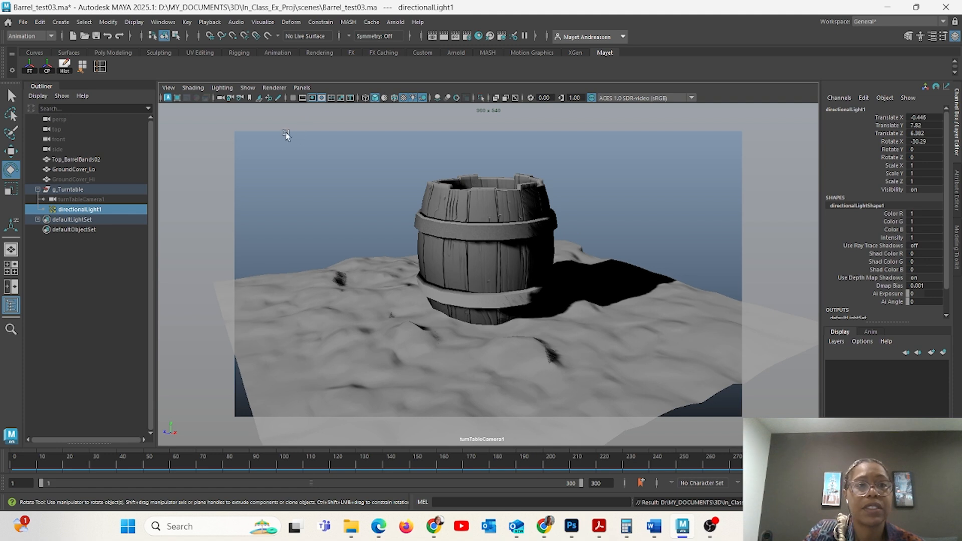
# Examine which object types and viewport utilities are set to show in the turntable camera view.
pyautogui.click(246, 88)
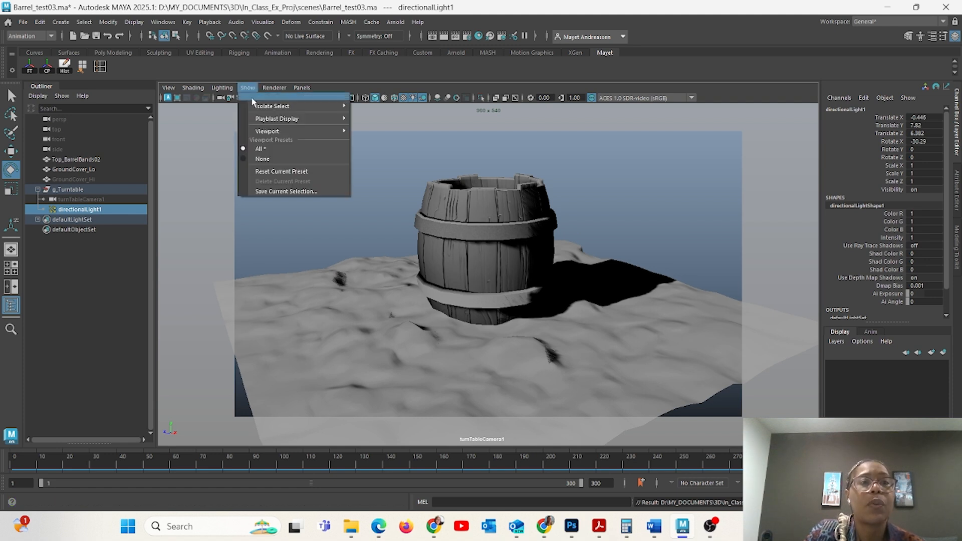
pyautogui.moveTo(263, 132)
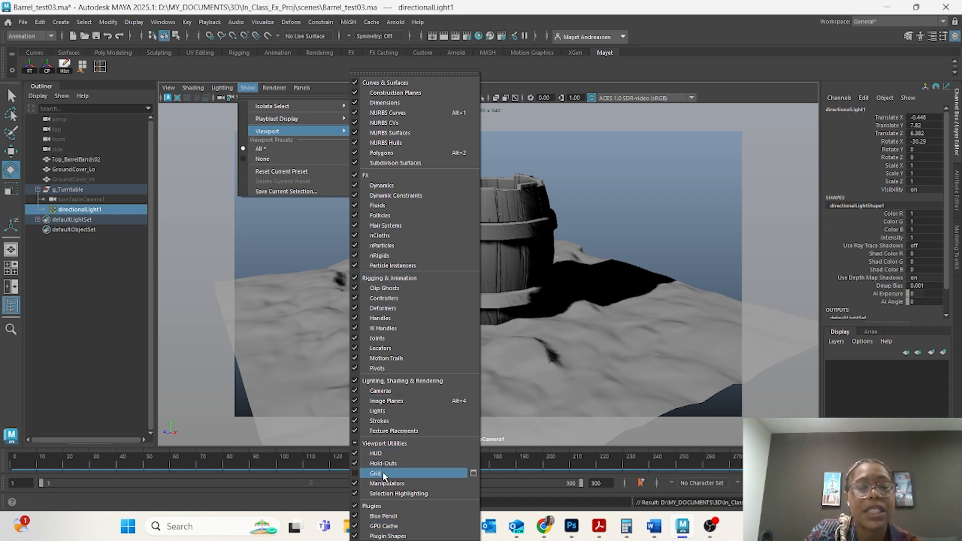
pyautogui.press('Escape')
pyautogui.press('Escape')
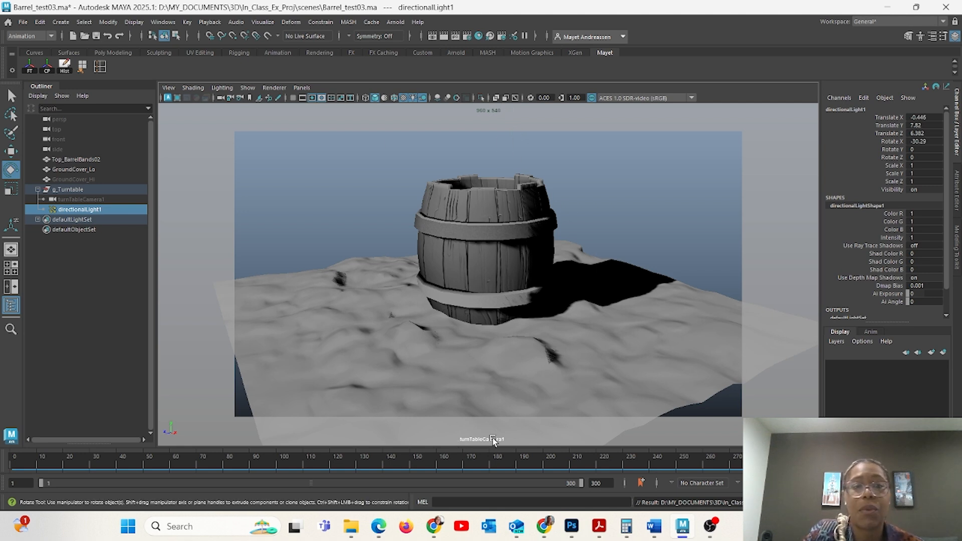
pyautogui.click(247, 88)
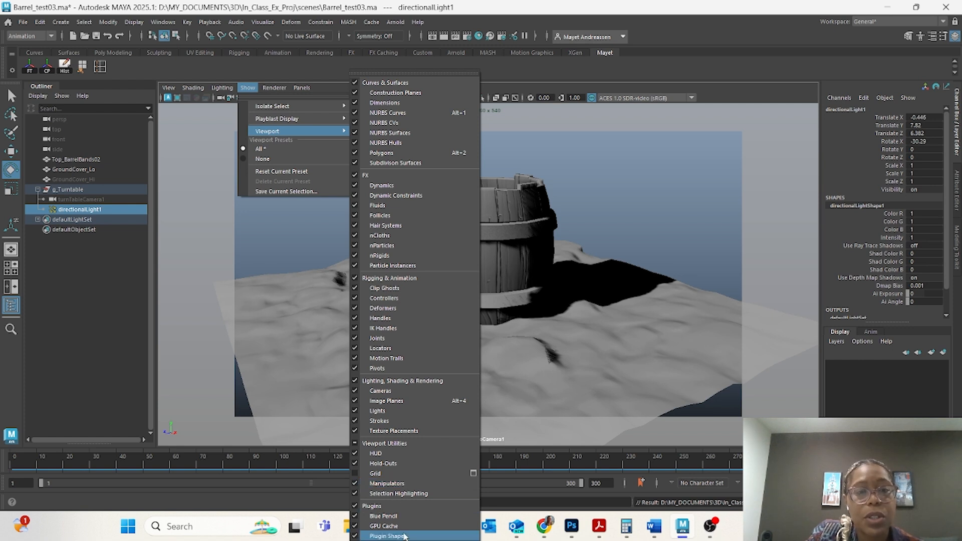
pyautogui.click(355, 391)
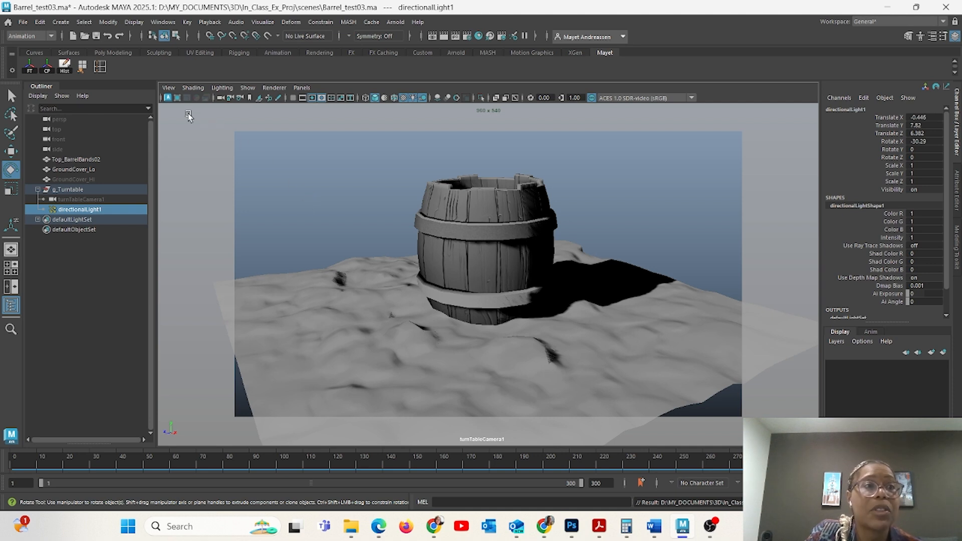
# Turn off the view axis and camera names in the heads-up display, and deselect the directional light.
pyautogui.click(134, 23)
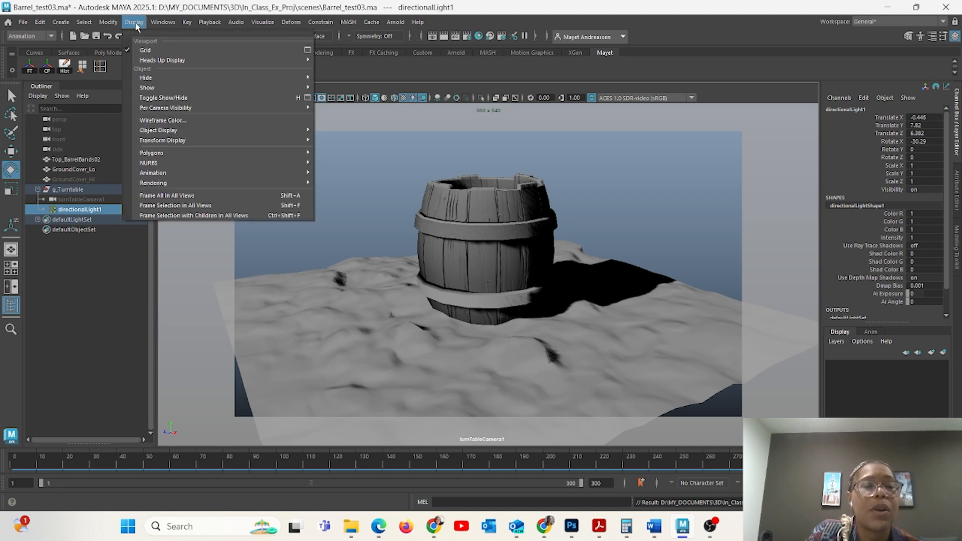
pyautogui.moveTo(154, 60)
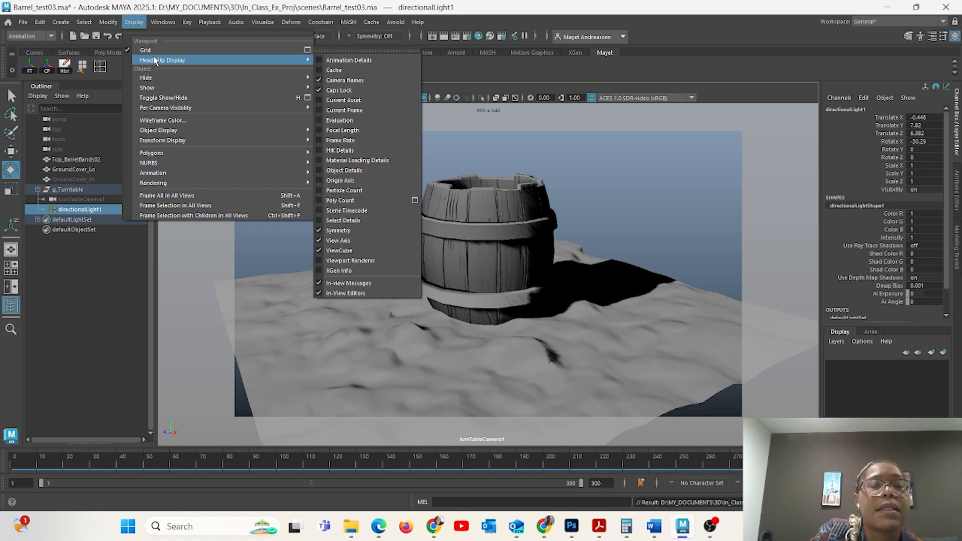
pyautogui.click(318, 242)
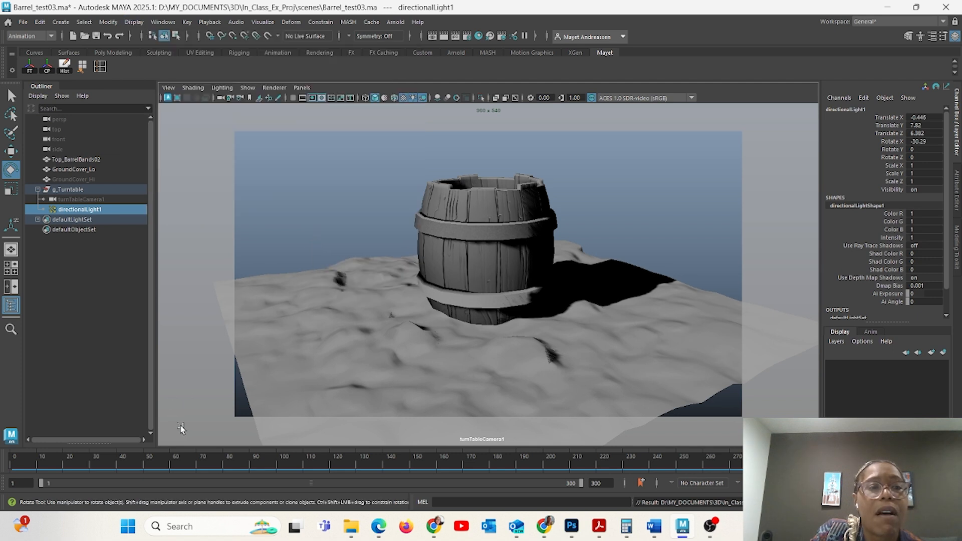
pyautogui.click(134, 22)
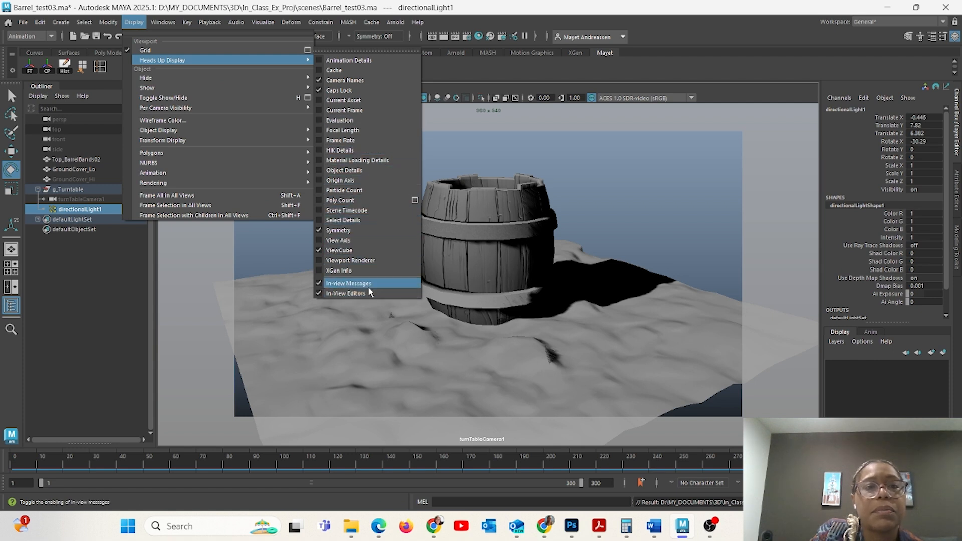
pyautogui.click(318, 80)
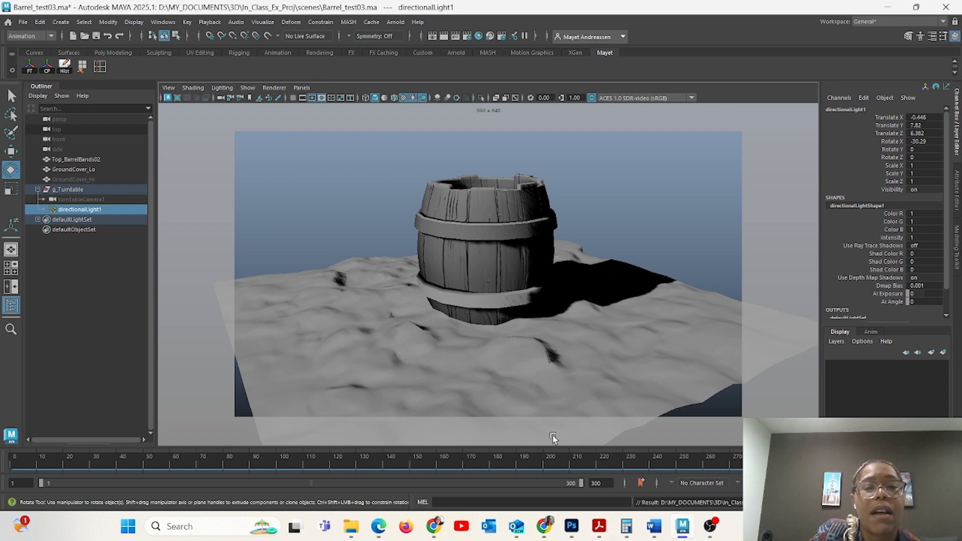
pyautogui.click(134, 22)
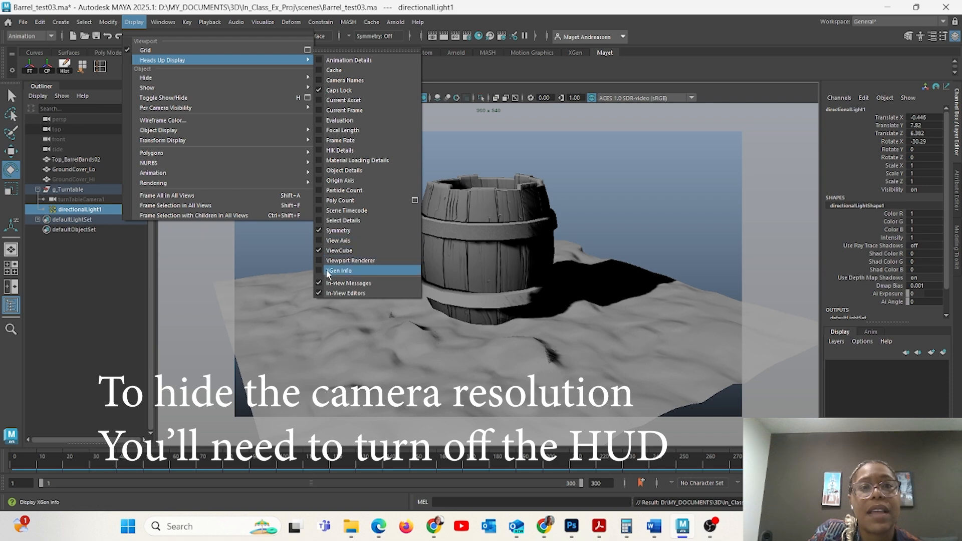
pyautogui.click(627, 121)
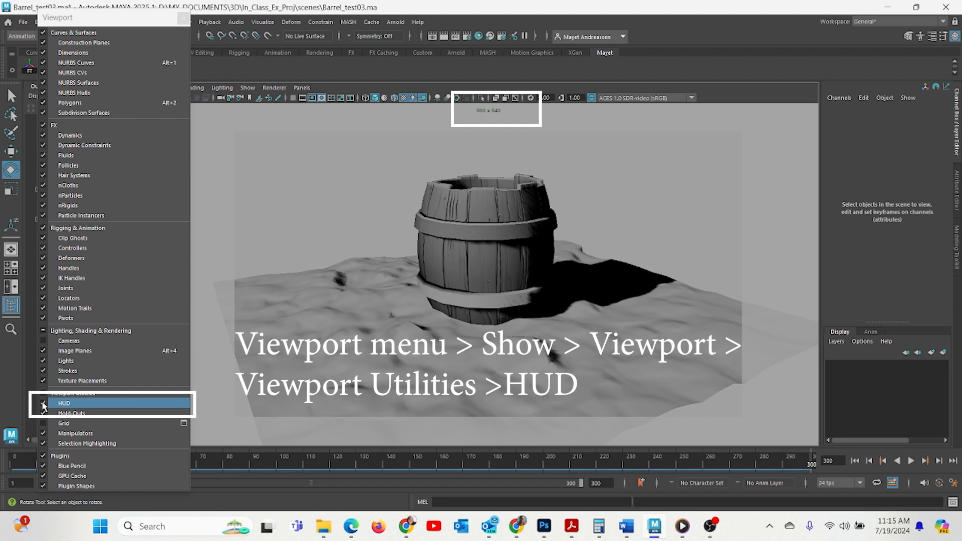
# Toggle the HUD viewport utility off and back on for the turntable camera view.
pyautogui.click(44, 404)
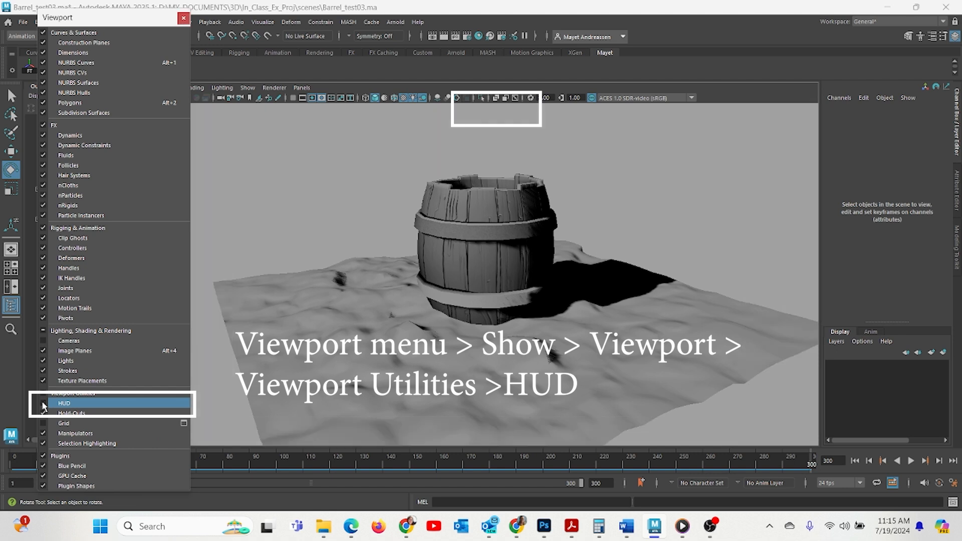
pyautogui.click(44, 403)
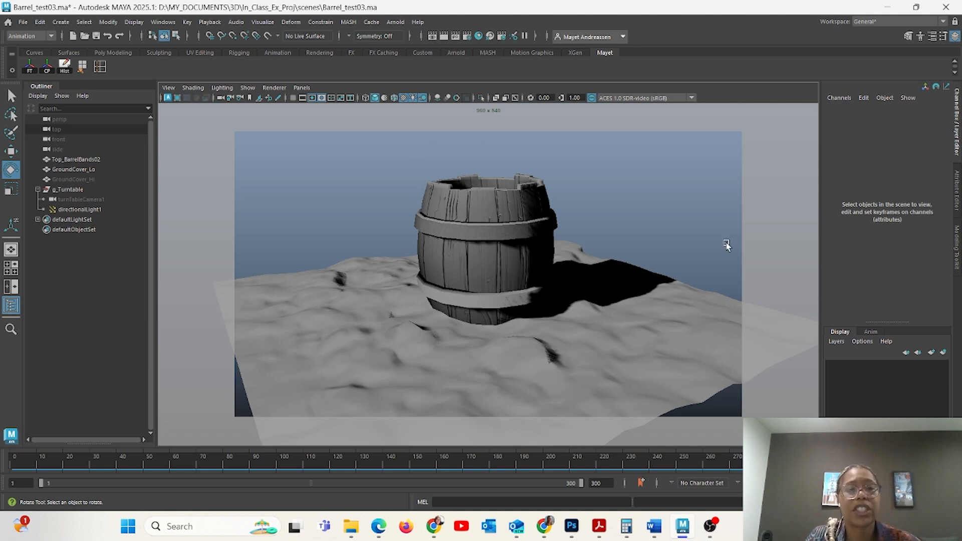
# Cycle through the viewport background colors and settle on the plain light gray background.
pyautogui.hotkey('alt', 'b')
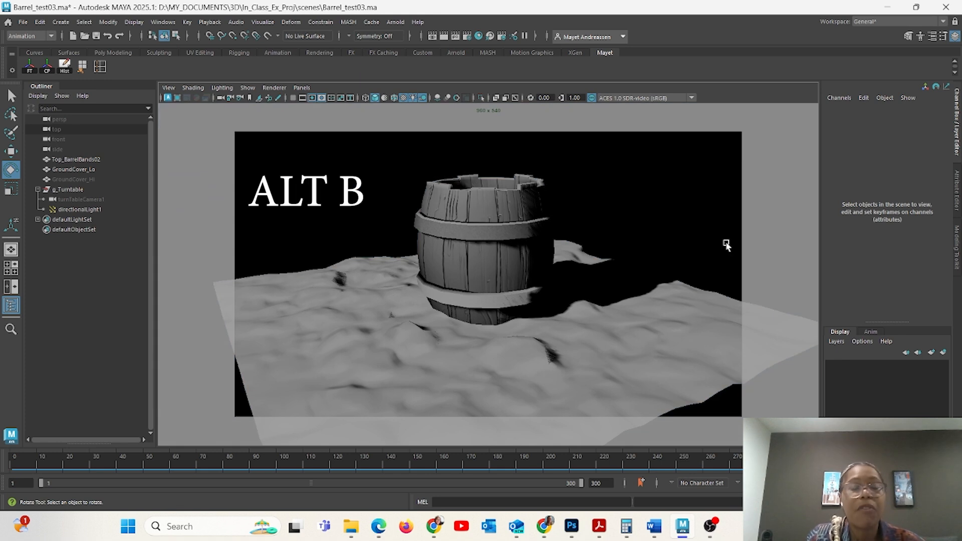
pyautogui.hotkey('alt', 'b')
pyautogui.hotkey('alt', 'b')
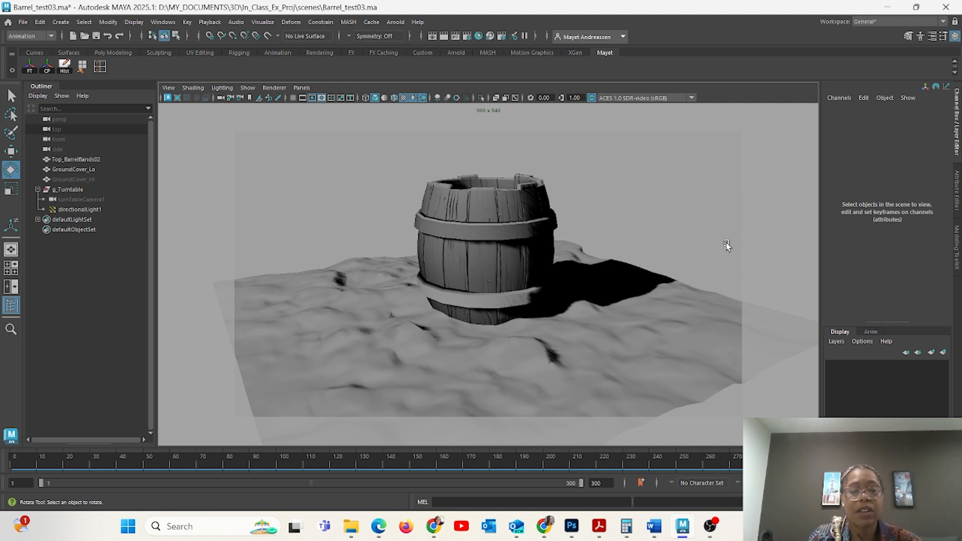
pyautogui.hotkey('alt', 'b')
pyautogui.hotkey('alt', 'b')
pyautogui.hotkey('alt', 'b')
pyautogui.hotkey('alt', 'b')
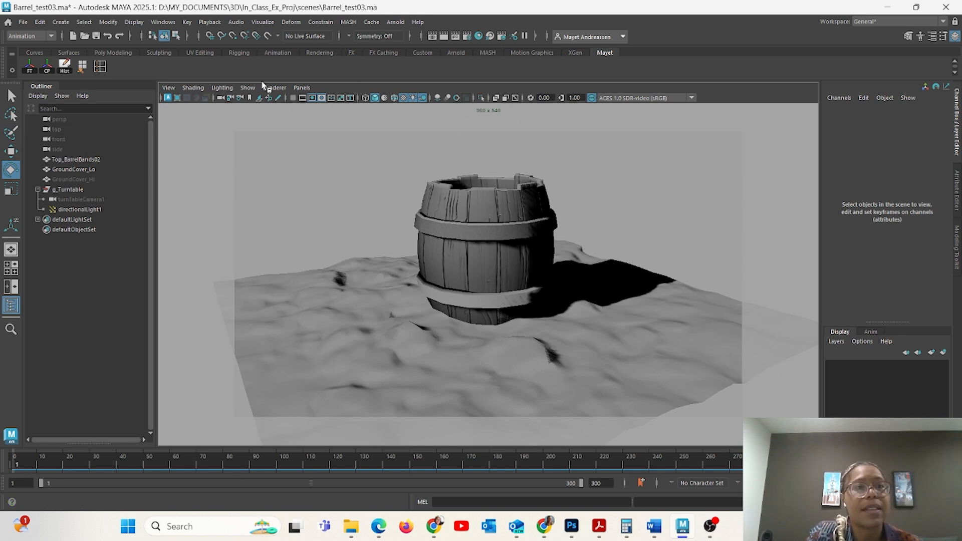
# Set the playblast movie file to Barrel_Test_Movie_Clean in the project's movies folder and generate the playblast.
pyautogui.rightClick(579, 459)
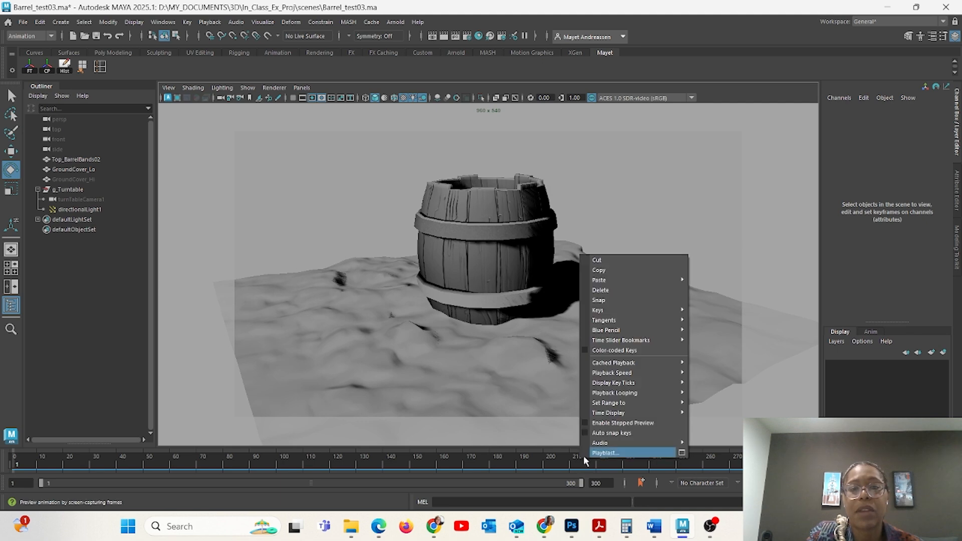
pyautogui.click(681, 452)
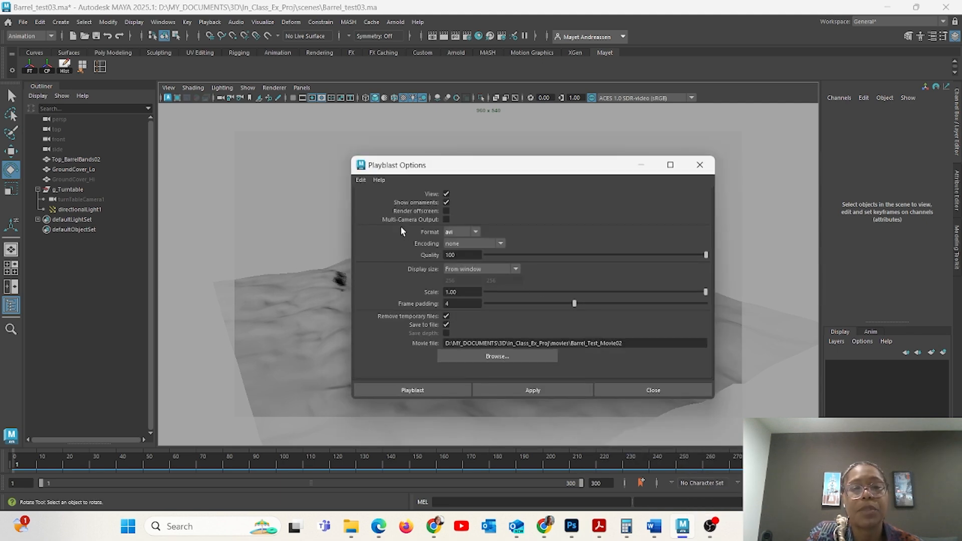
pyautogui.click(523, 356)
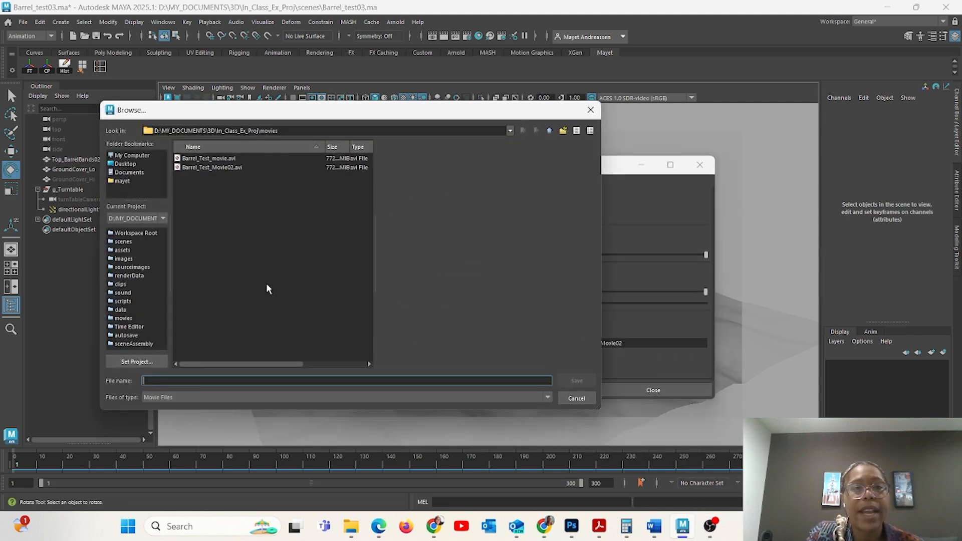
pyautogui.click(217, 167)
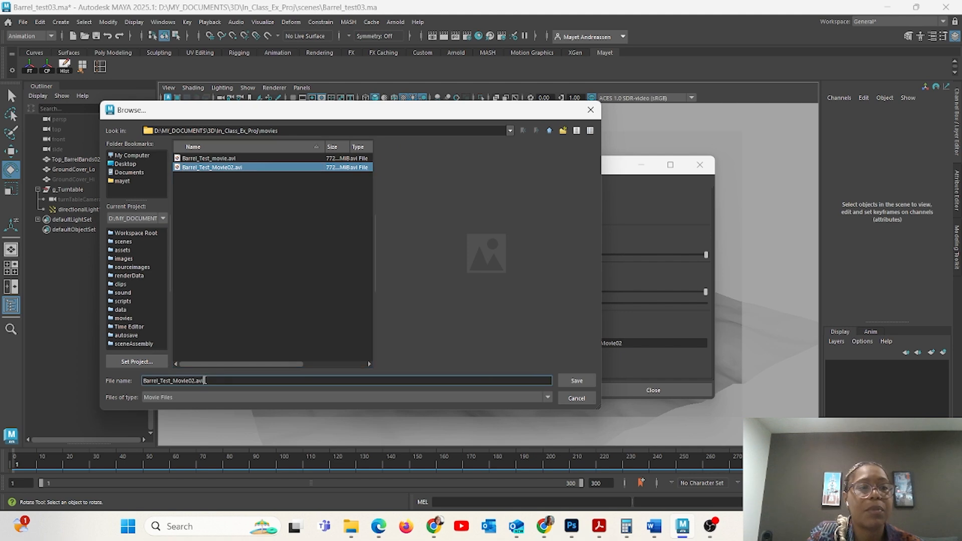
pyautogui.moveTo(190, 381); pyautogui.dragTo(216, 379)
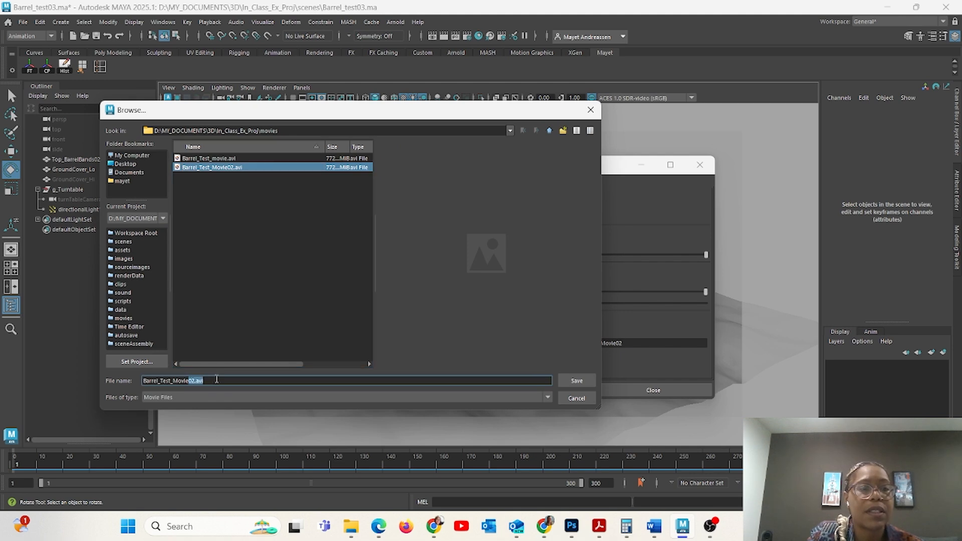
pyautogui.write('_Clean')
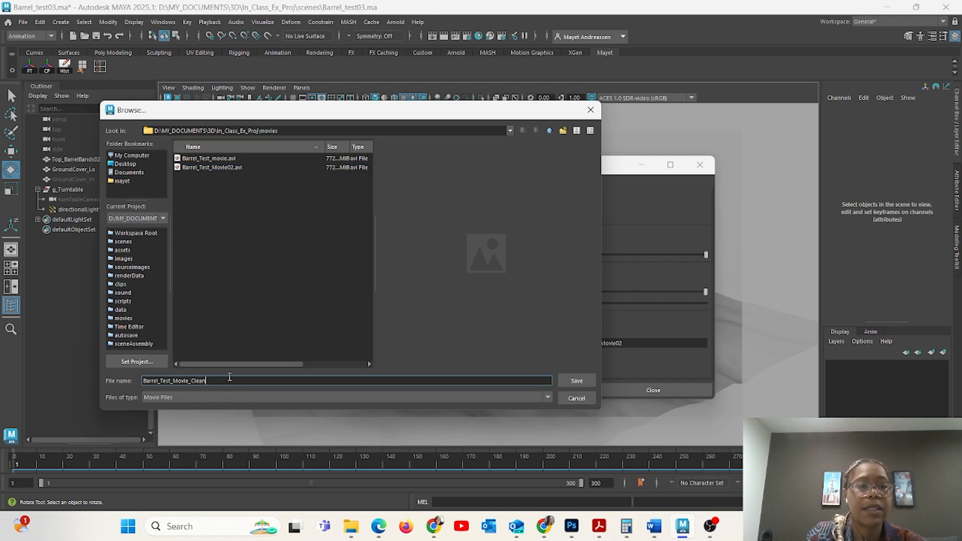
pyautogui.press('Return')
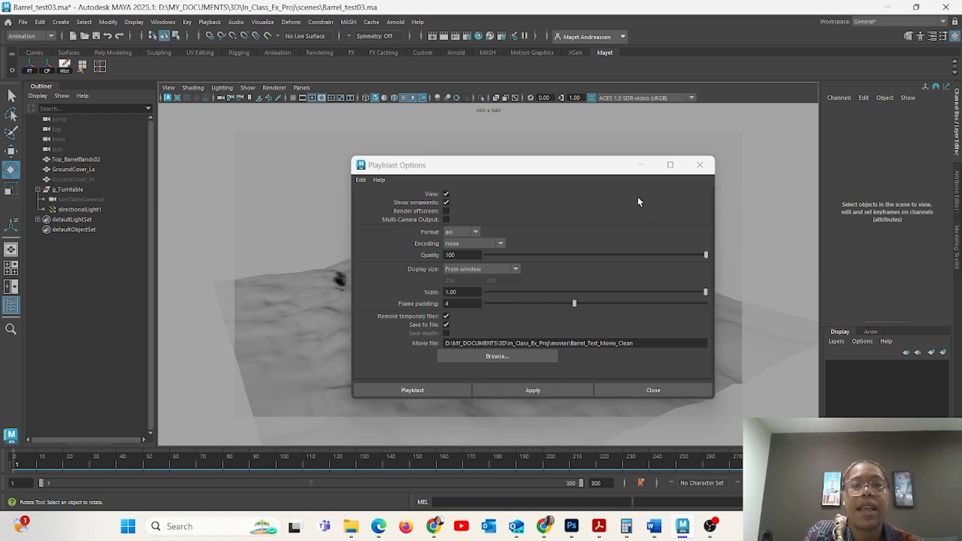
pyautogui.click(409, 392)
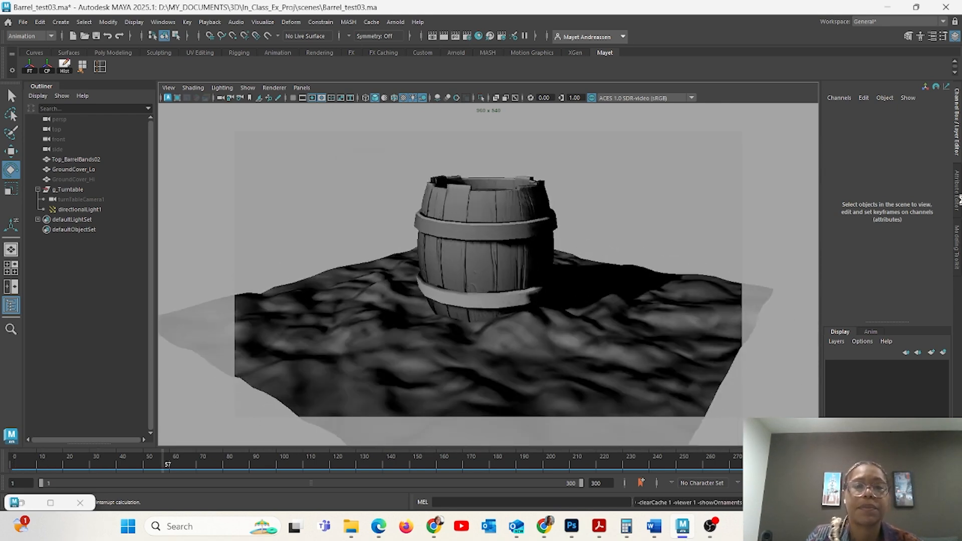